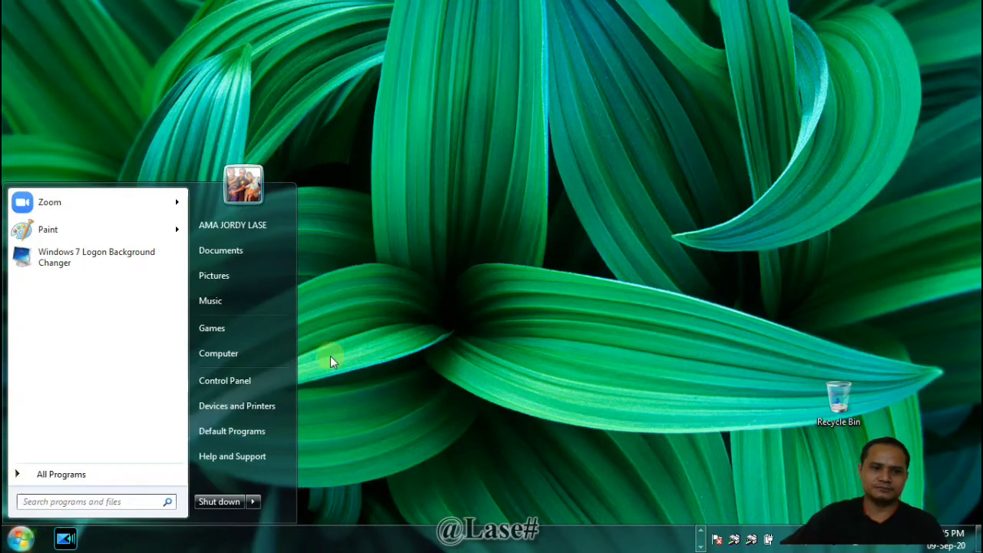
Step: Start Word 2016 from the installed programs and create a blank document
{"action": "left_click", "coordinate": [67, 480]}
{"action": "scroll", "coordinate": [106, 331], "scroll_direction": "down", "scroll_amount": 1}
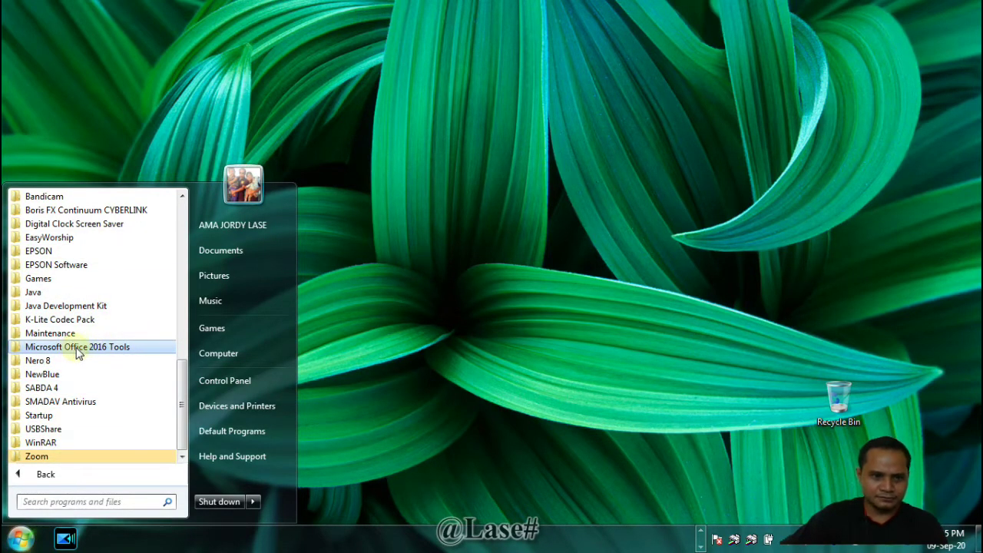
{"action": "scroll", "coordinate": [81, 342], "scroll_direction": "up", "scroll_amount": 3}
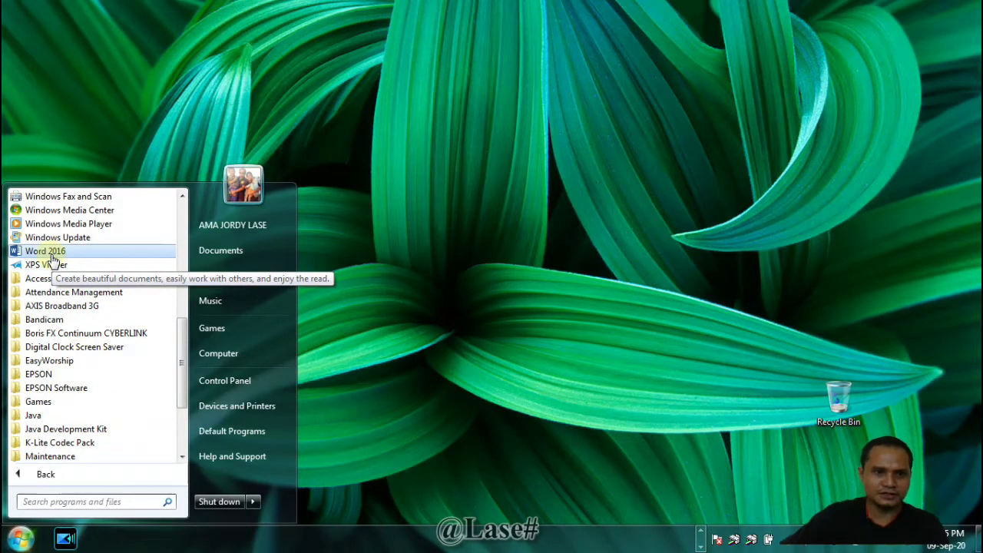
{"action": "left_click", "coordinate": [50, 254]}
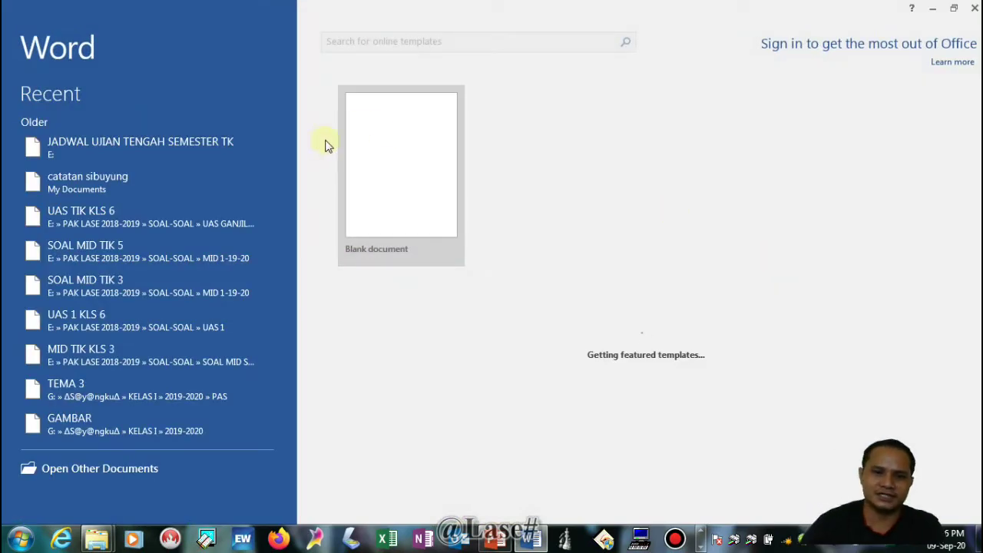
{"action": "left_click", "coordinate": [395, 202]}
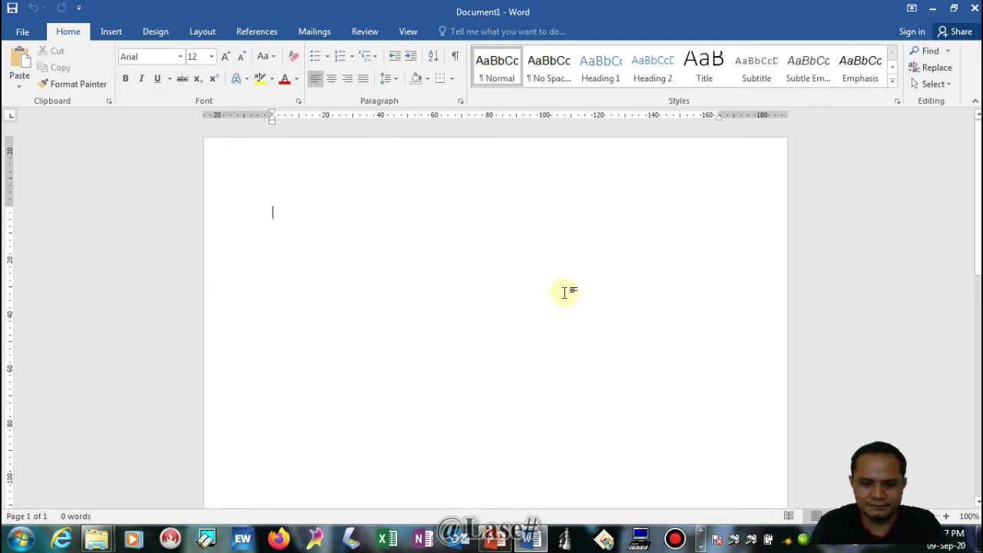
Step: Write the sentence "Pada hari ini kita belajar mengenai cara menyunting teks dalam dokumen." in the document
{"action": "type", "text": "pada hari ini kita belajar "}
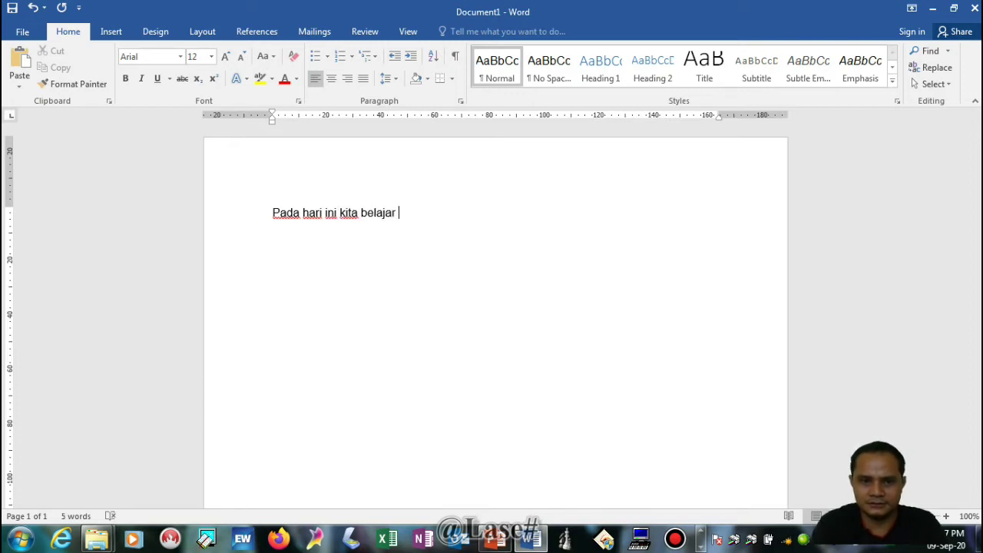
{"action": "type", "text": "mengenai "}
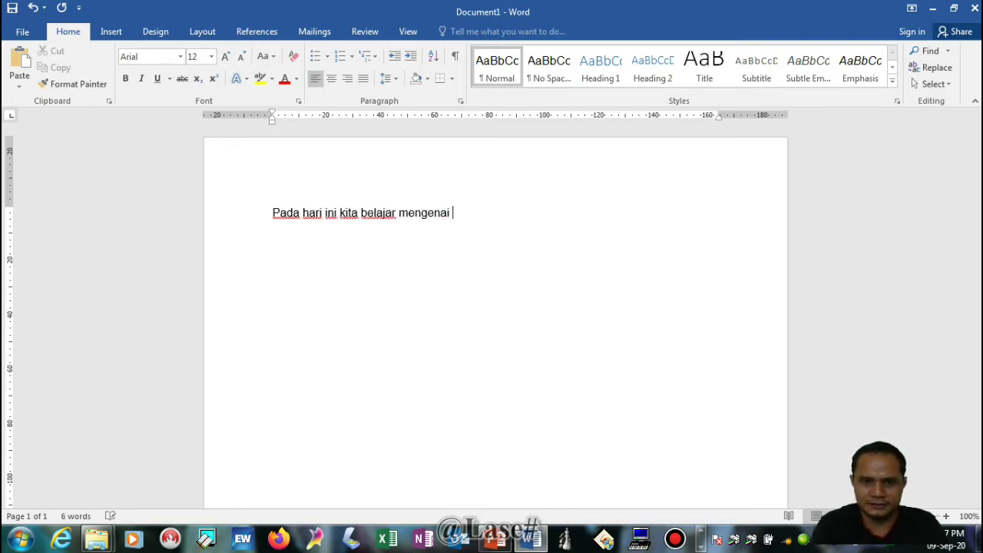
{"action": "type", "text": "cara men"}
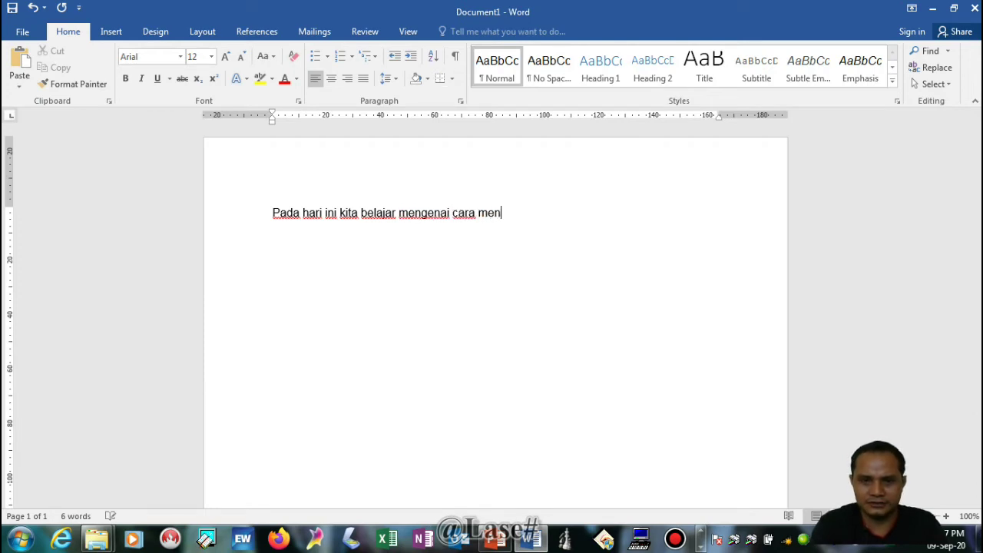
{"action": "type", "text": "yunting "}
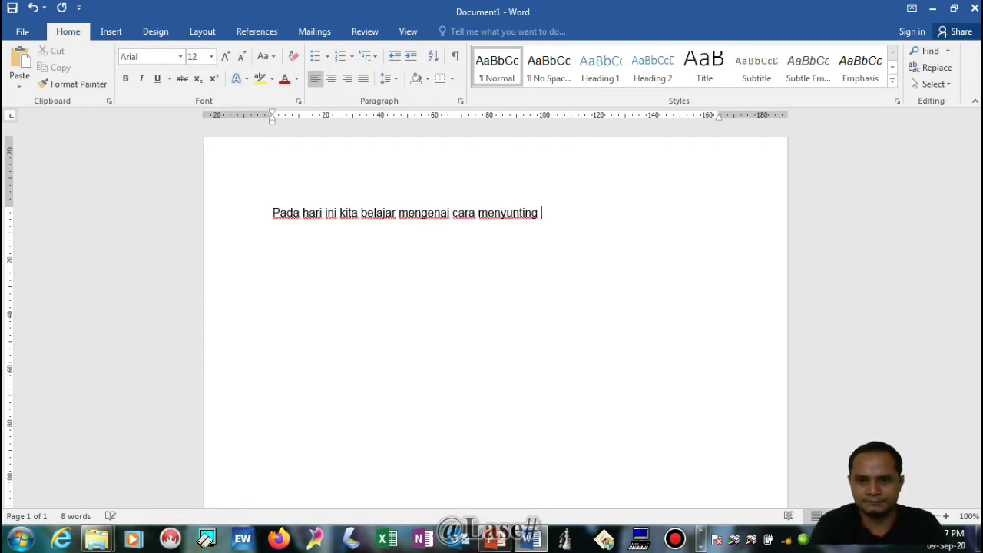
{"action": "type", "text": "teks dalamd"}
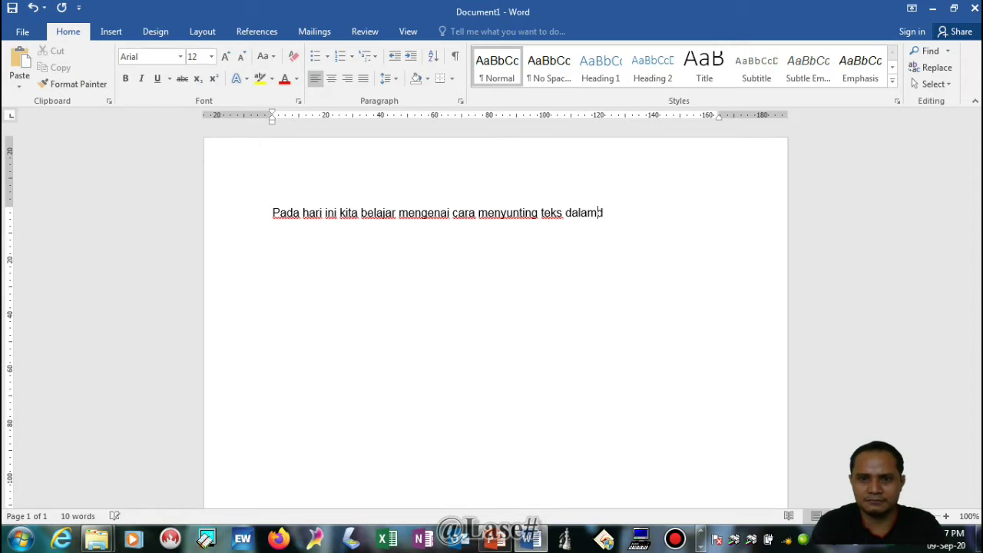
{"action": "key", "text": "BackSpace"}
{"action": "type", "text": "doku"}
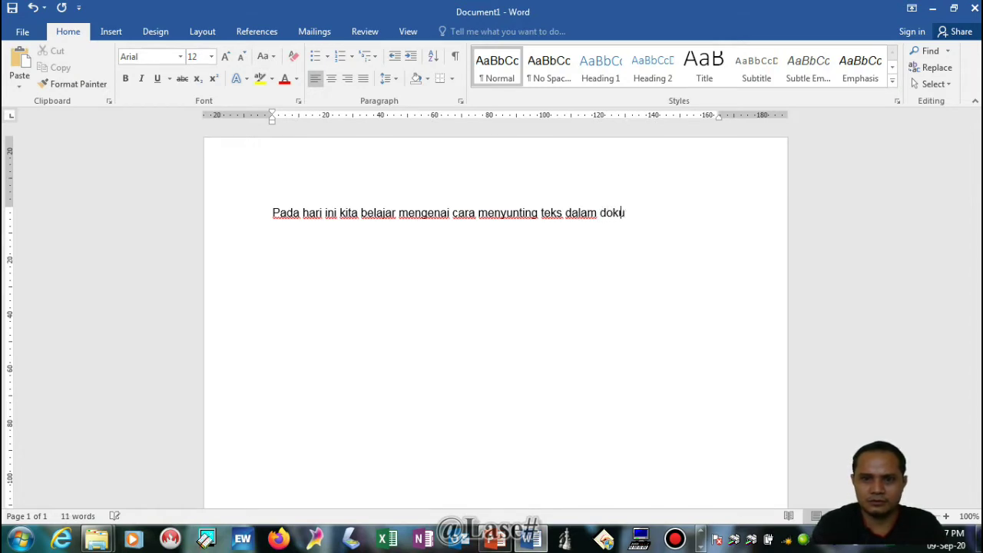
{"action": "type", "text": "men"}
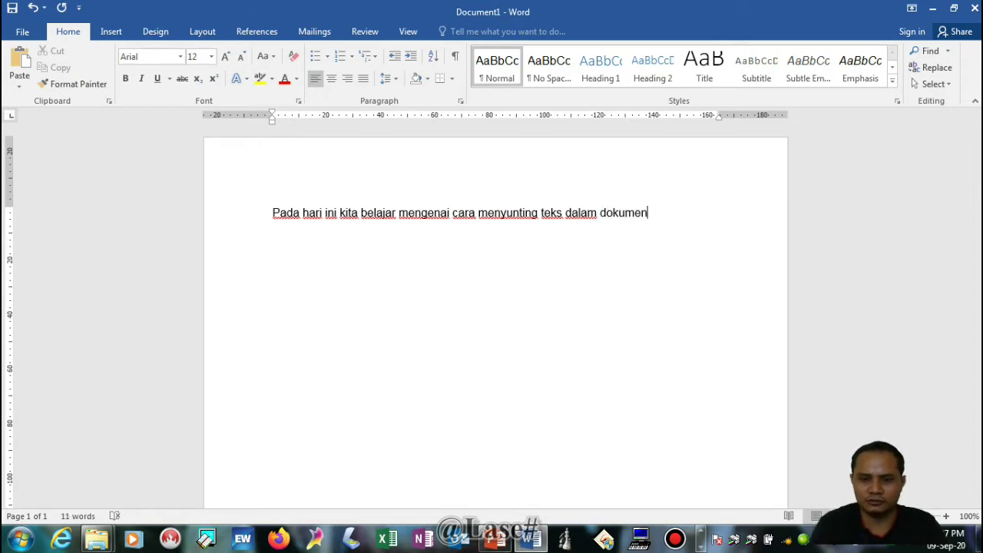
{"action": "type", "text": "."}
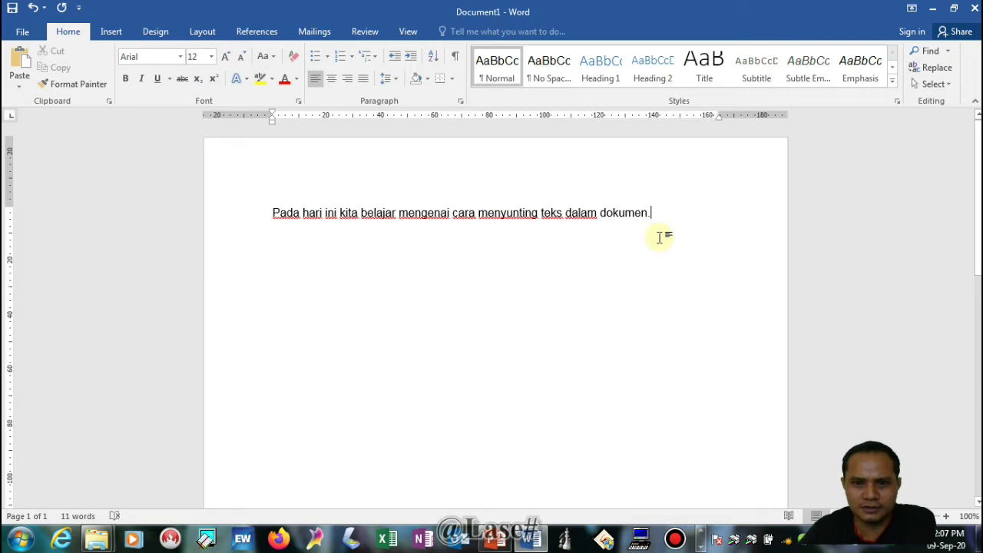
Step: Select the words "Pada hari ini kita belajar" at the start of the sentence
{"action": "left_click", "coordinate": [271, 213]}
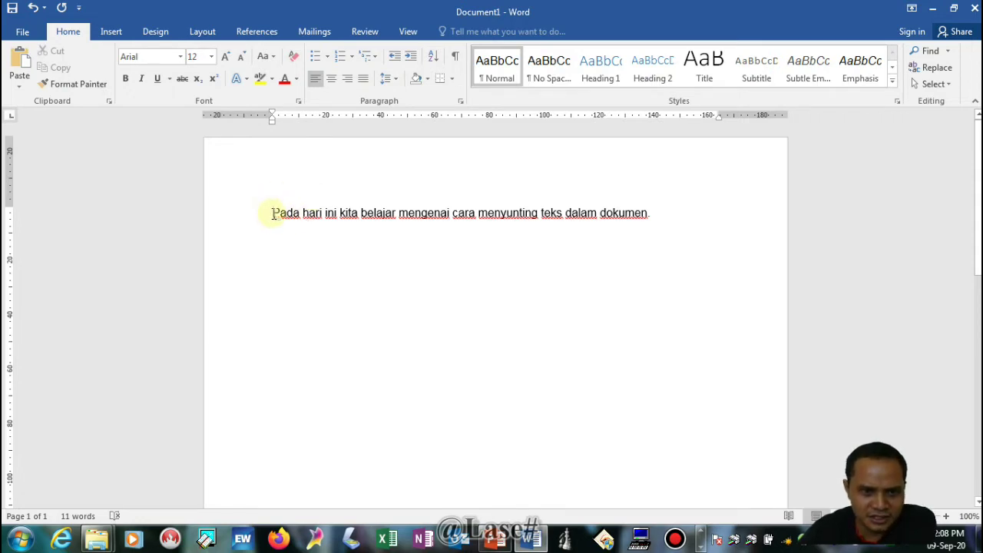
{"action": "left_click", "coordinate": [272, 213]}
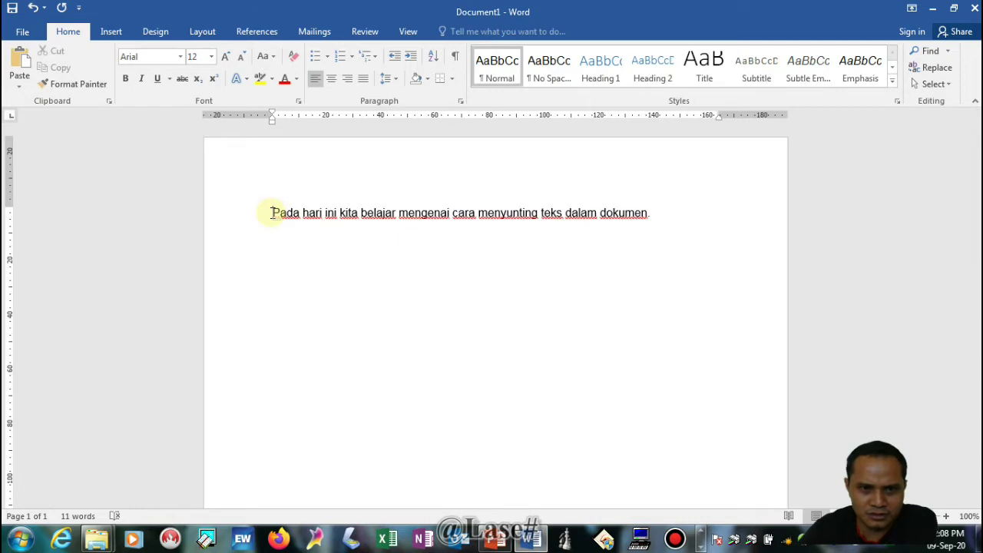
{"action": "left_click_drag", "start_coordinate": [273, 213], "coordinate": [398, 213]}
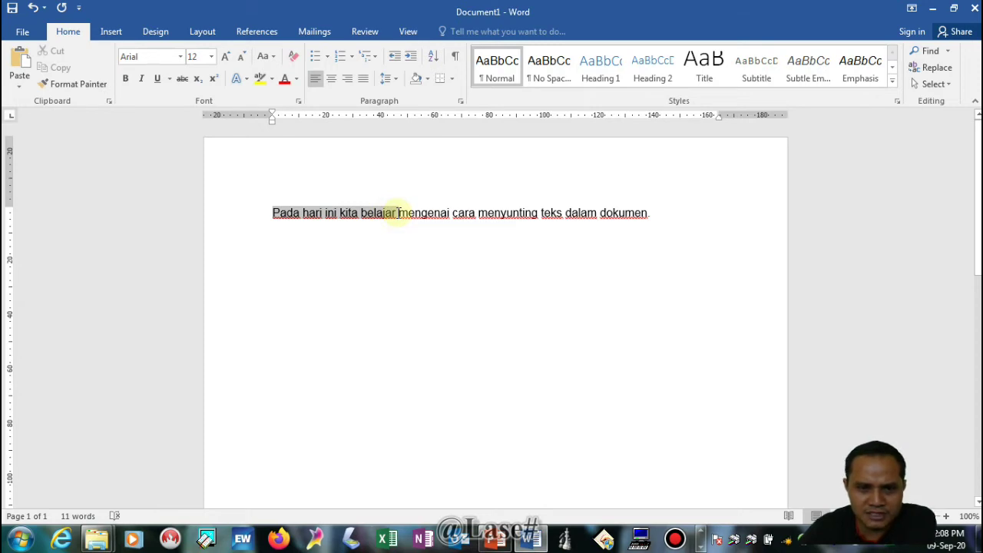
{"action": "left_click_drag", "start_coordinate": [398, 213], "coordinate": [398, 213]}
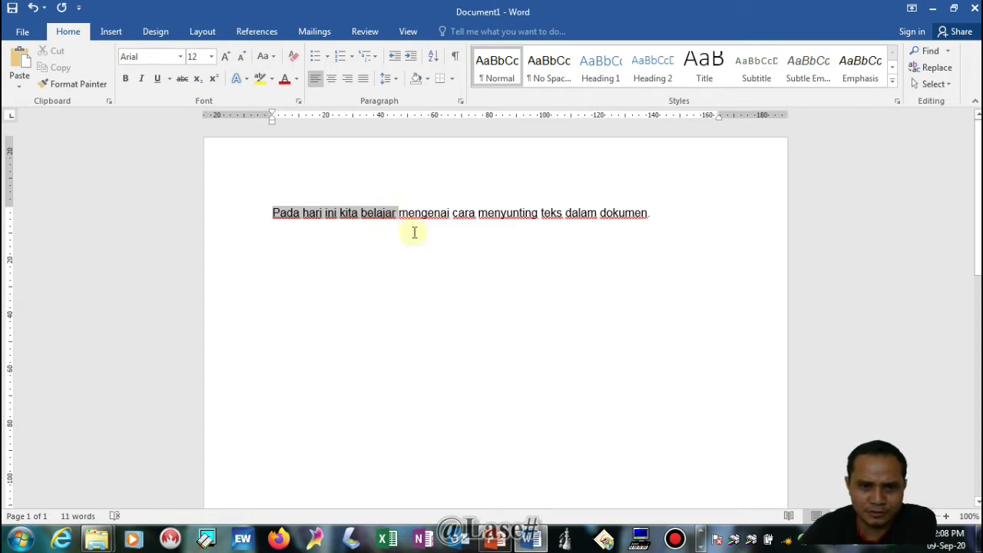
{"action": "left_click", "coordinate": [438, 254]}
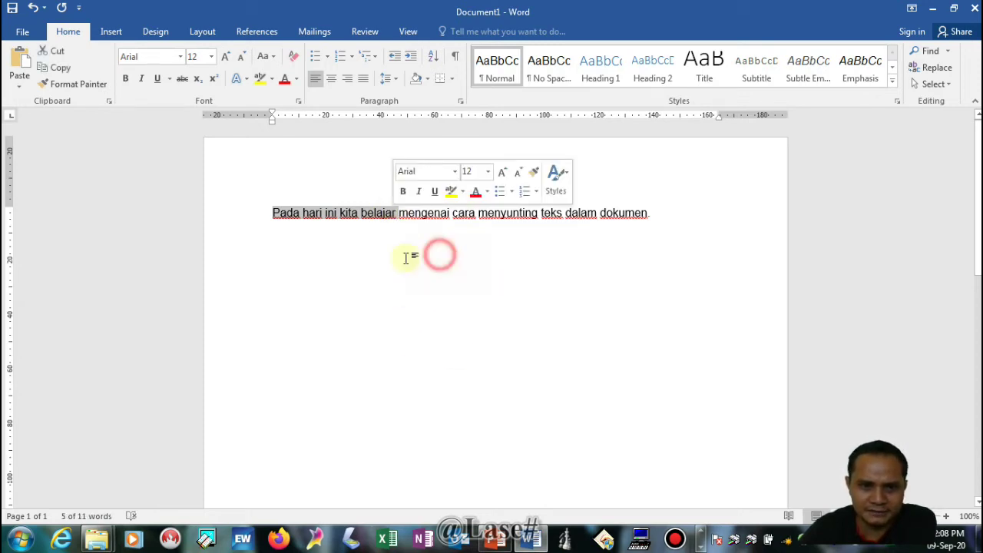
Step: Colour the words "Pada hari ini kita belajar" at the start of the sentence standard red
{"action": "left_click", "coordinate": [274, 214]}
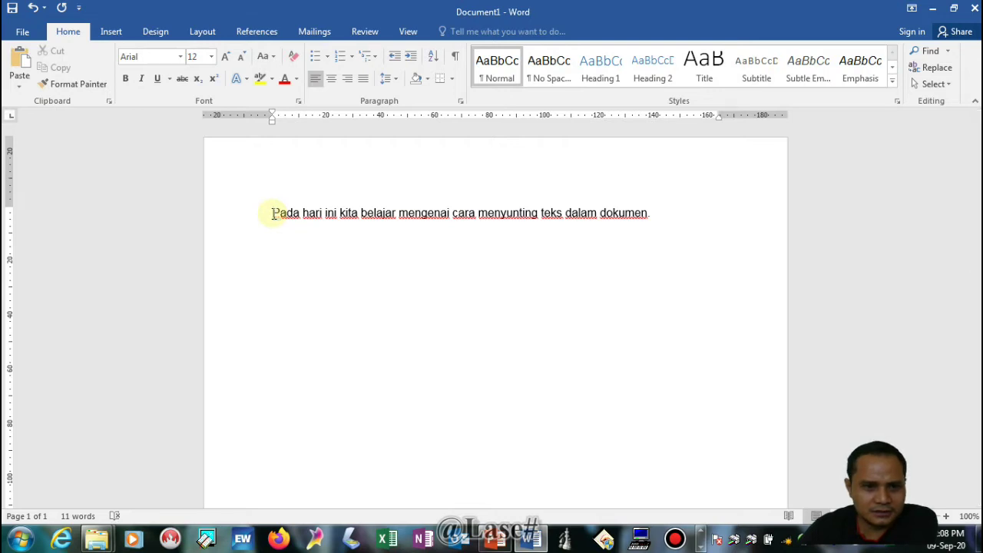
{"action": "left_click", "coordinate": [273, 213]}
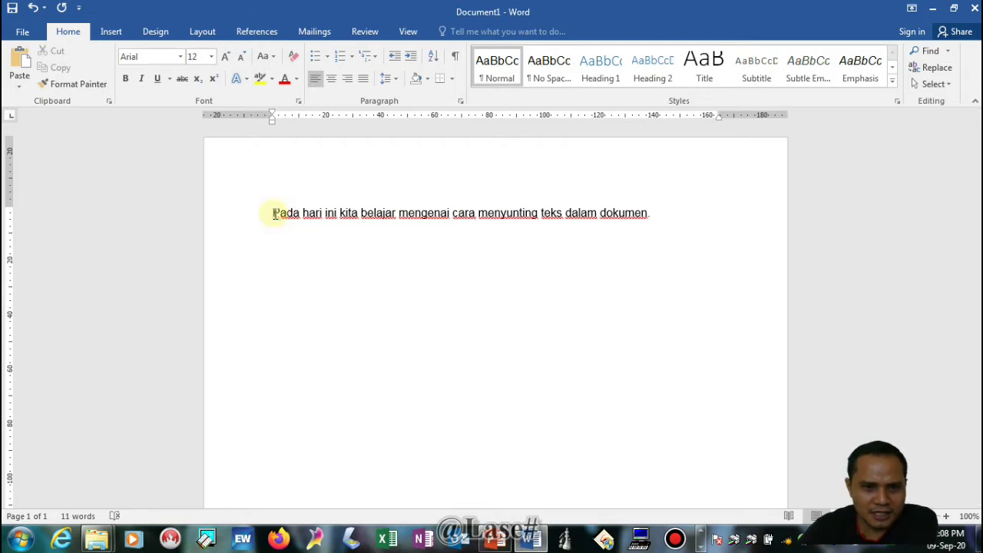
{"action": "left_click_drag", "start_coordinate": [284, 214], "coordinate": [394, 217]}
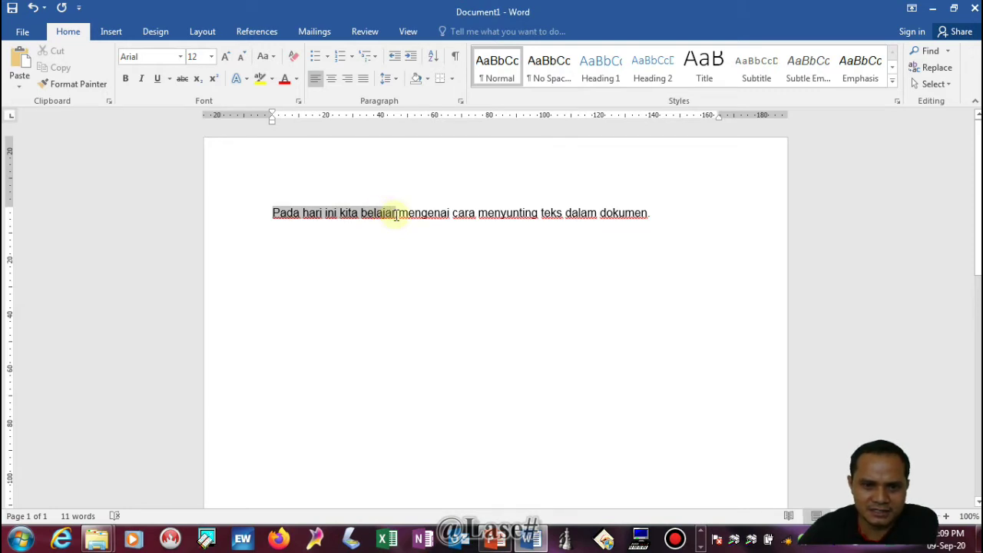
{"action": "left_click_drag", "start_coordinate": [395, 216], "coordinate": [396, 219]}
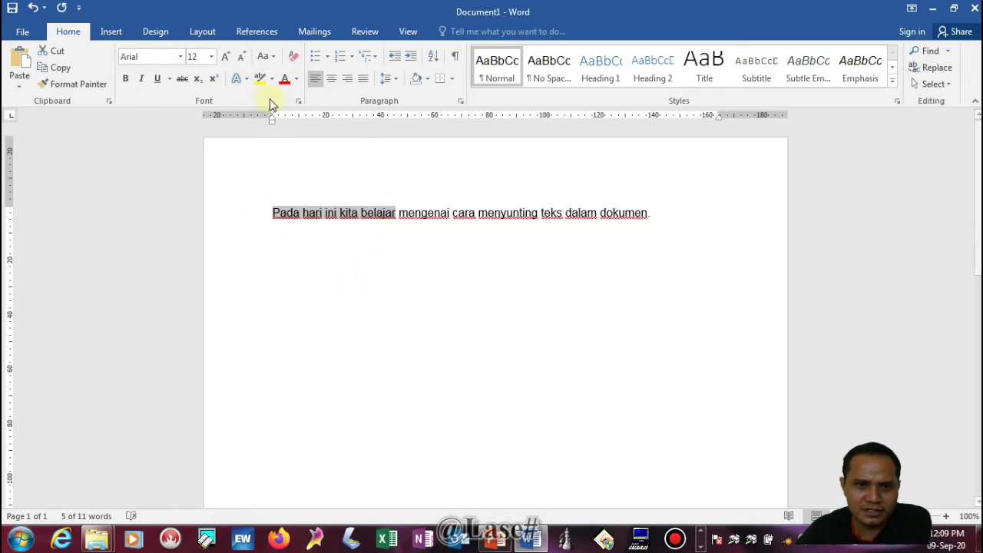
{"action": "left_click", "coordinate": [298, 79]}
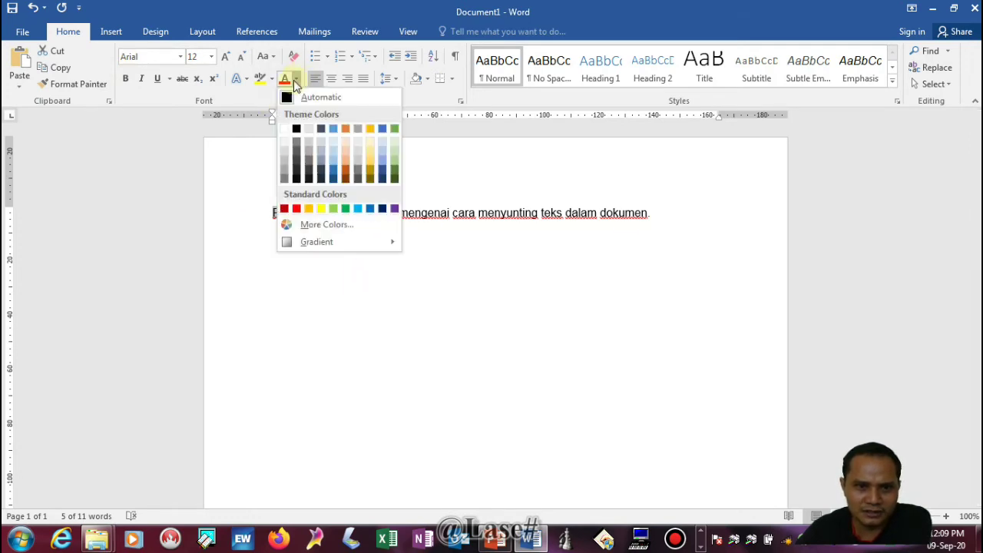
{"action": "left_click", "coordinate": [296, 210]}
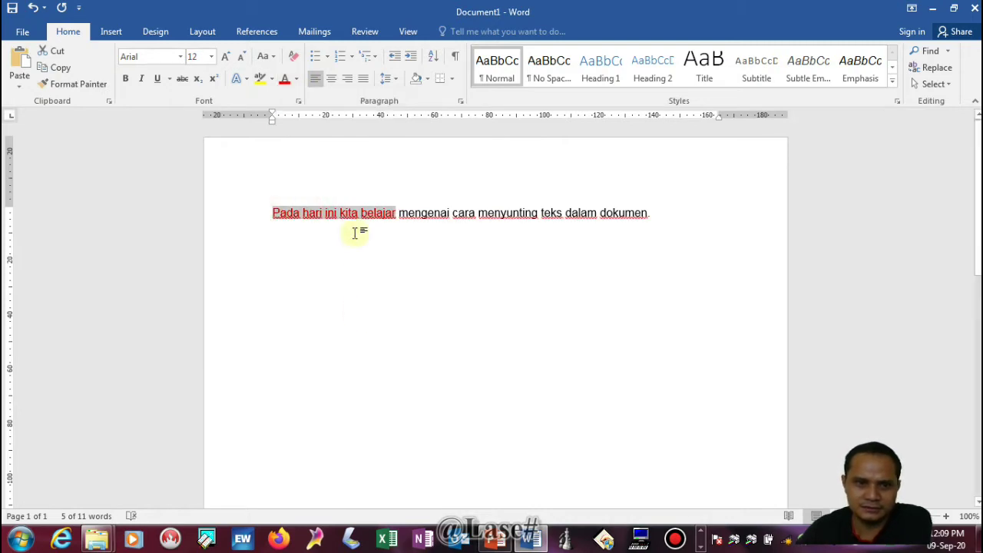
Step: Set the font size of the red words "Pada hari ini kita belajar" to 28 and deselect them
{"action": "left_click", "coordinate": [212, 57]}
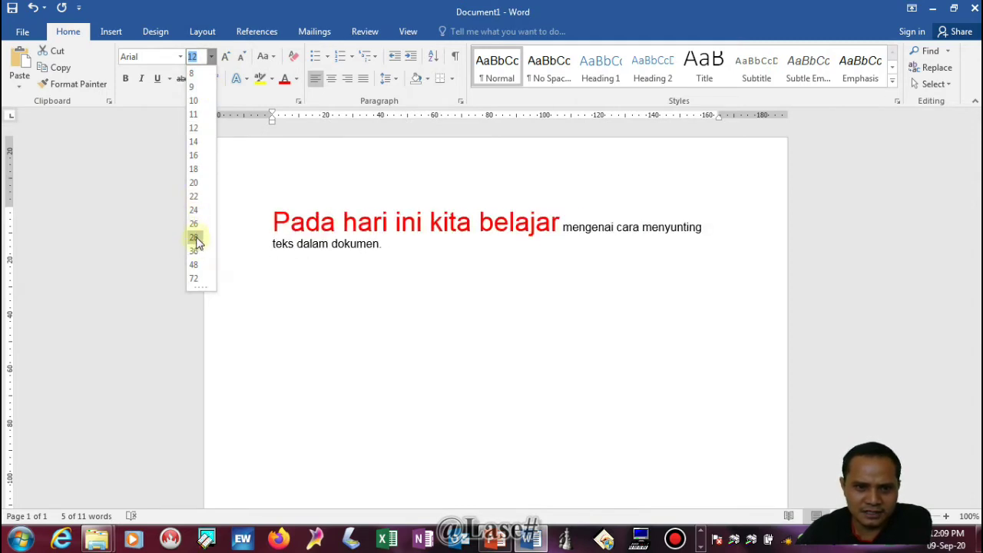
{"action": "left_click", "coordinate": [193, 237]}
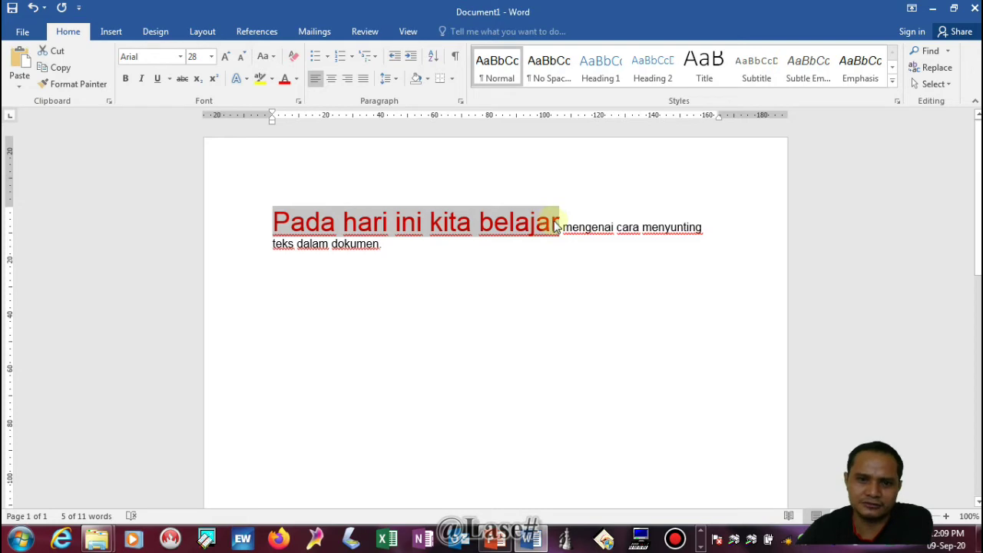
{"action": "left_click", "coordinate": [275, 228]}
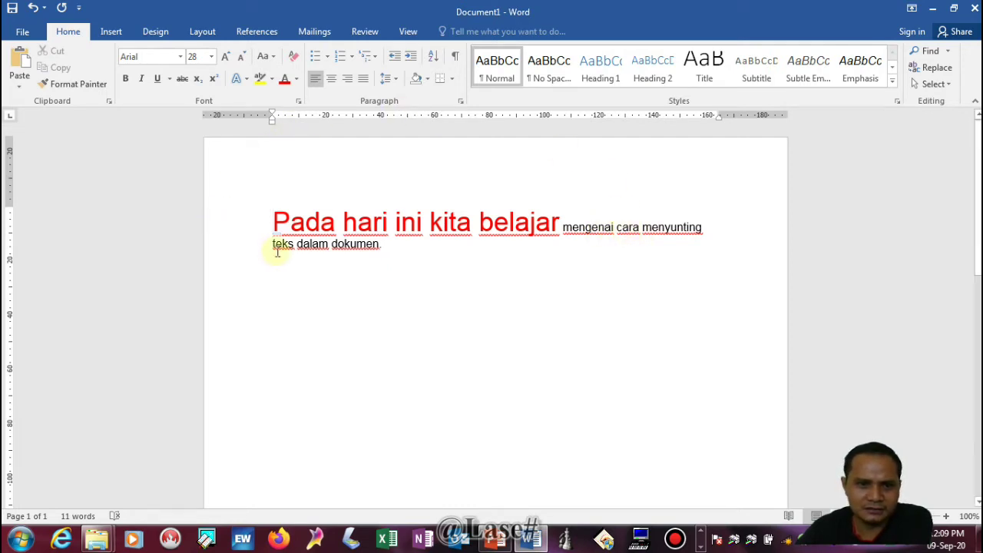
Step: Change the font of "menyunting teks dalam dokumen." at the end of the sentence to Algerian
{"action": "left_click", "coordinate": [644, 227]}
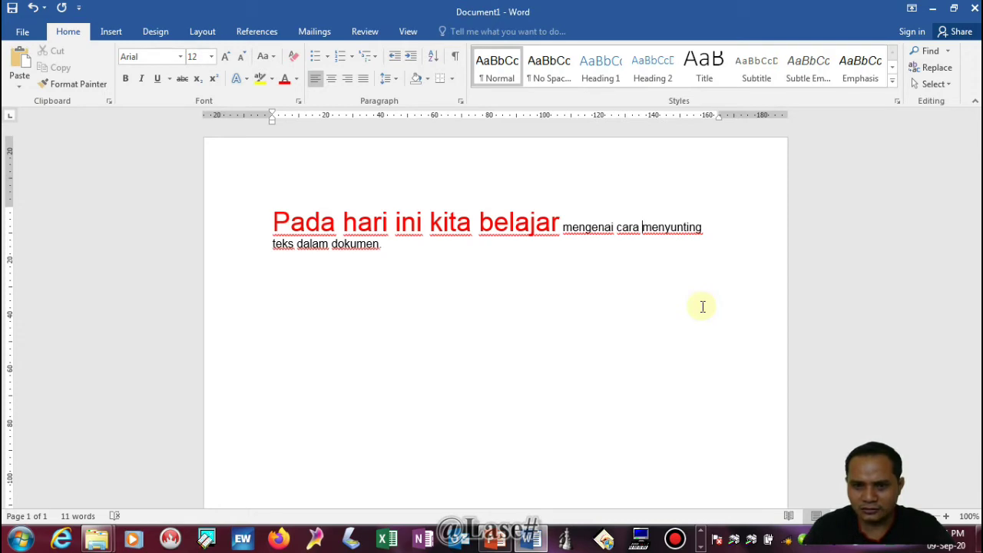
{"action": "key", "text": "shift+Right"}
{"action": "key", "text": "shift+Right"}
{"action": "key", "text": "shift+Right"}
{"action": "key", "text": "shift+Right"}
{"action": "key", "text": "shift+Right"}
{"action": "key", "text": "shift+Right"}
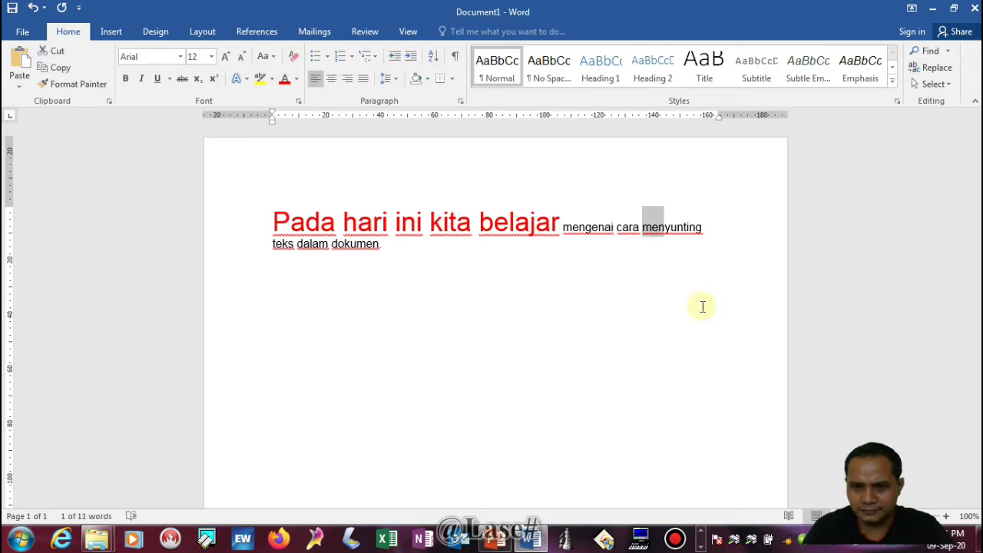
{"action": "key", "text": "shift+Right"}
{"action": "key", "text": "shift+Right"}
{"action": "key", "text": "shift+Right"}
{"action": "key", "text": "shift+Right"}
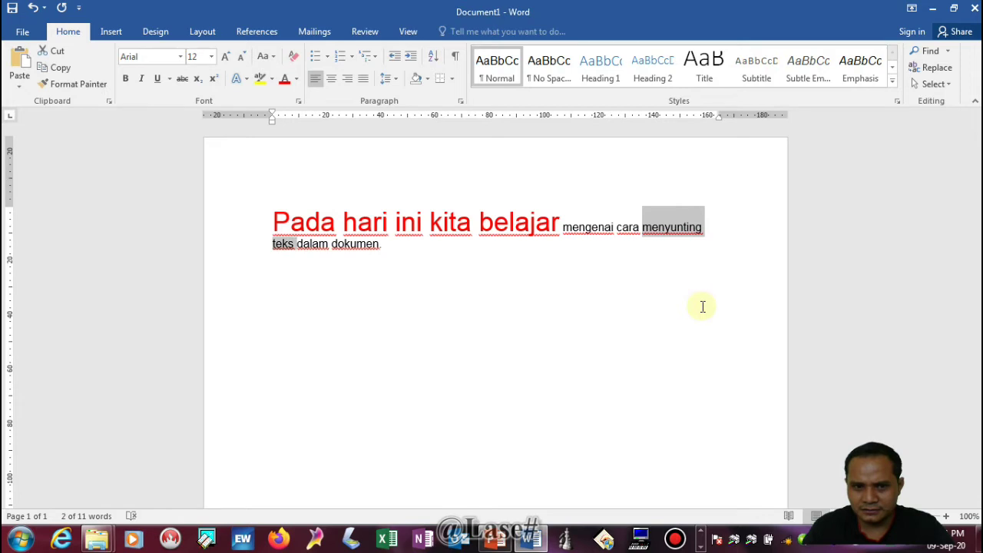
{"action": "key", "text": "ctrl+shift+Right"}
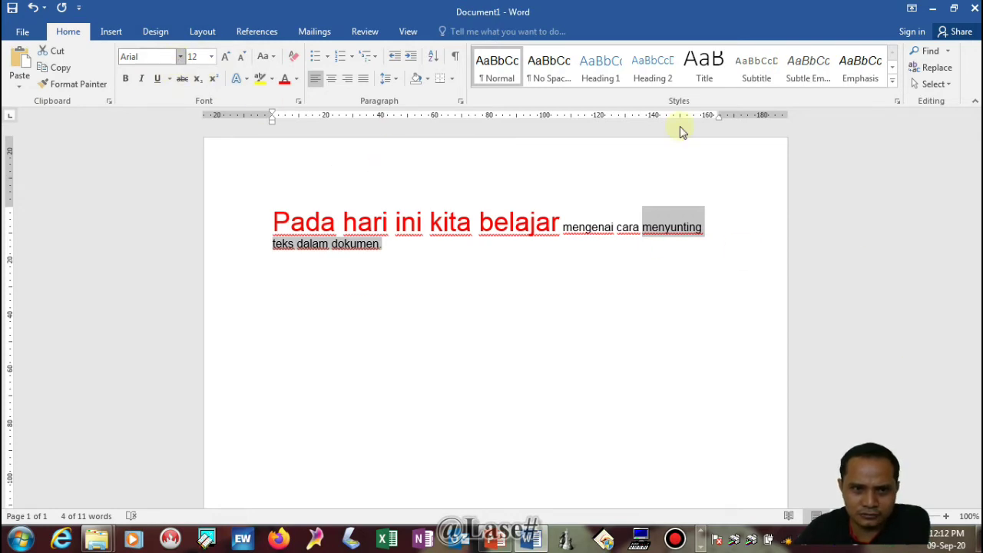
{"action": "left_click", "coordinate": [180, 56]}
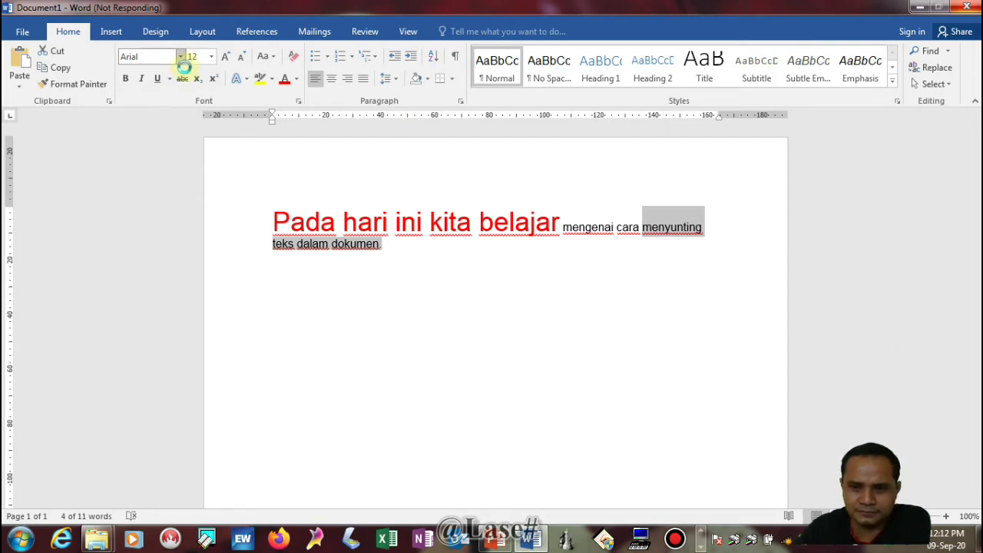
{"action": "left_click", "coordinate": [166, 57]}
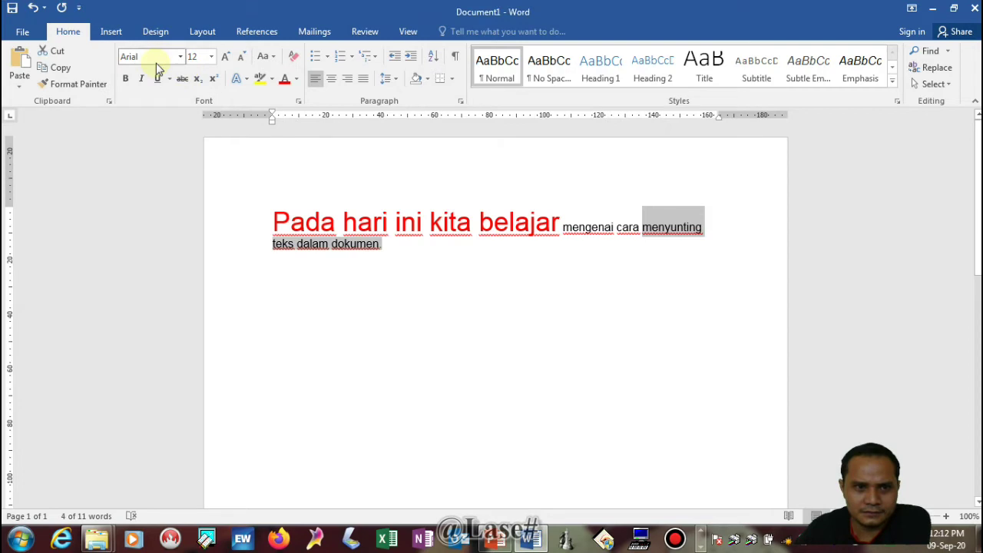
{"action": "left_click", "coordinate": [179, 59]}
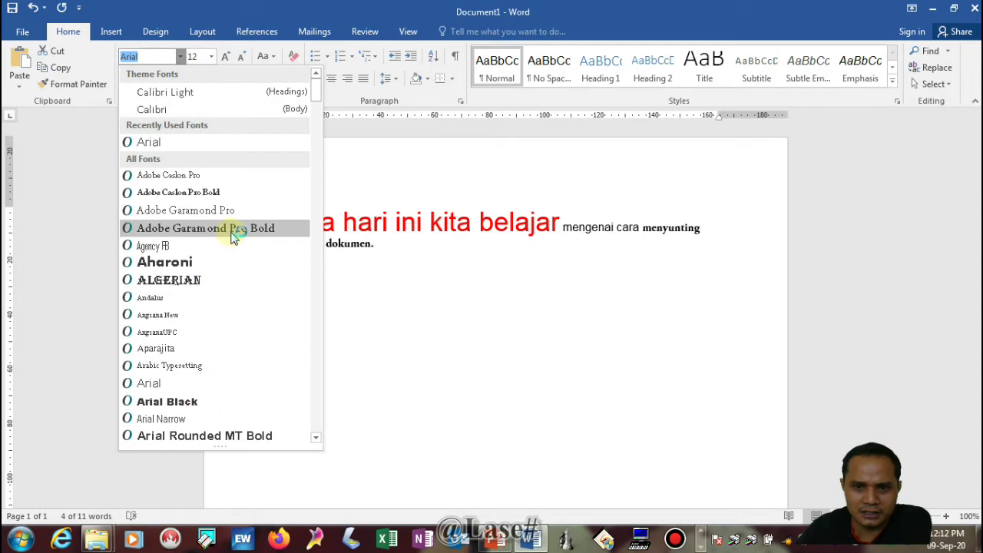
{"action": "left_click", "coordinate": [206, 290]}
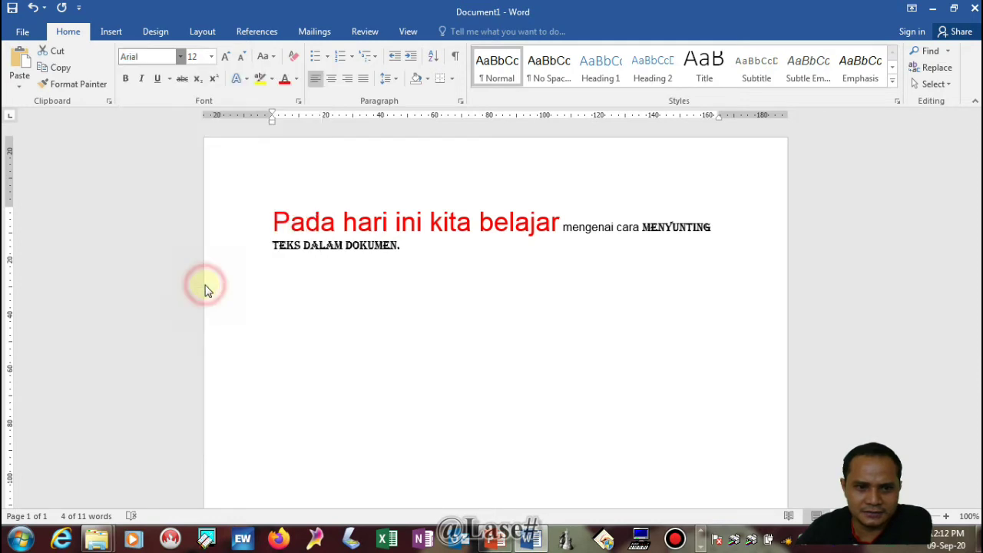
Step: Set the font size of "menyunting teks dalam dokumen." at the end of the sentence to 36 and deselect it
{"action": "left_click", "coordinate": [211, 56]}
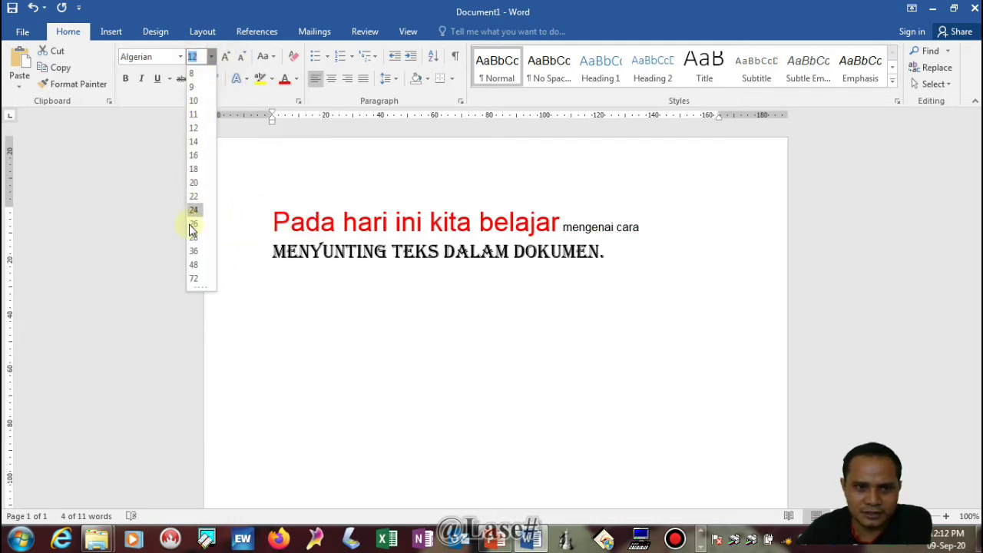
{"action": "left_click", "coordinate": [194, 253]}
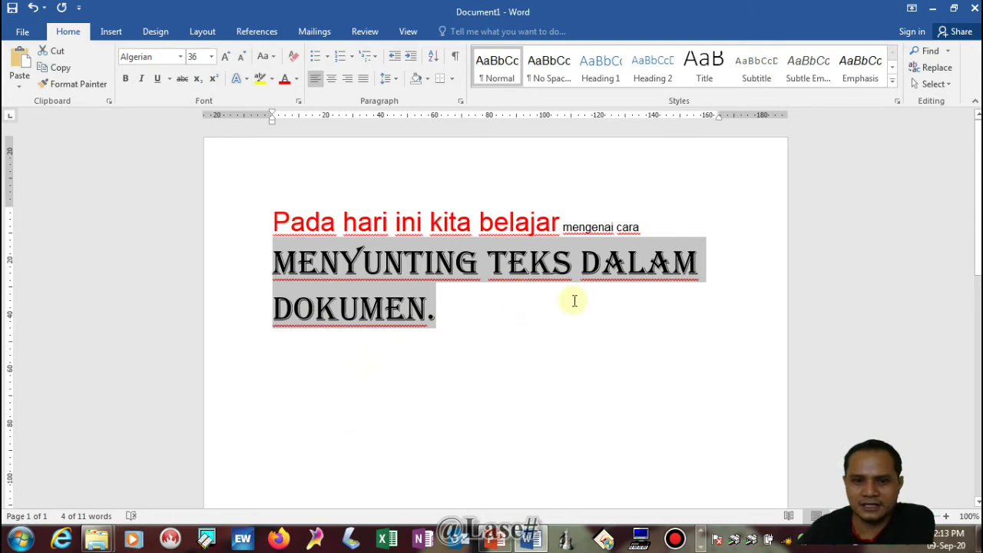
{"action": "left_click", "coordinate": [481, 309]}
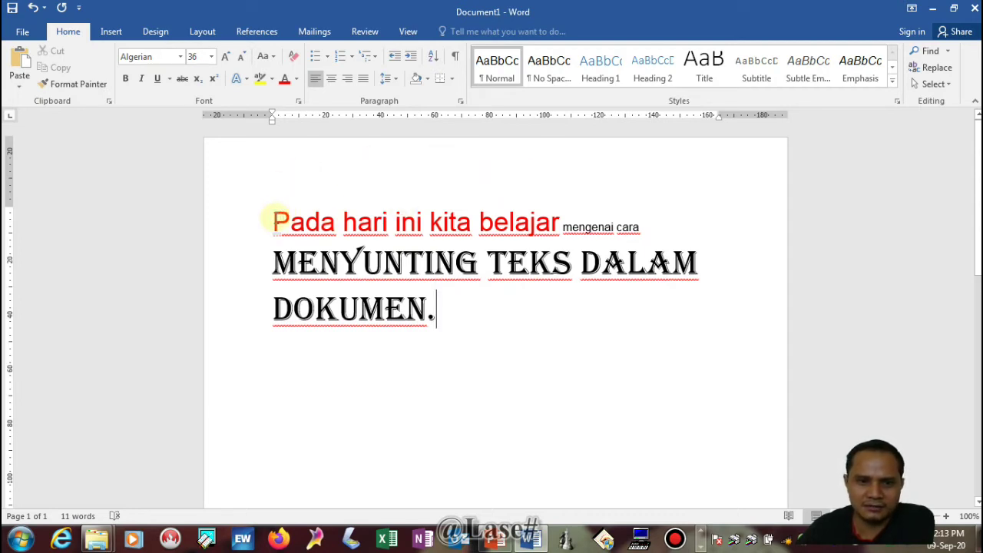
Step: Cut the words "Pada hari ini" from the start of the sentence
{"action": "left_click_drag", "start_coordinate": [274, 222], "coordinate": [408, 226]}
{"action": "left_click", "coordinate": [275, 222]}
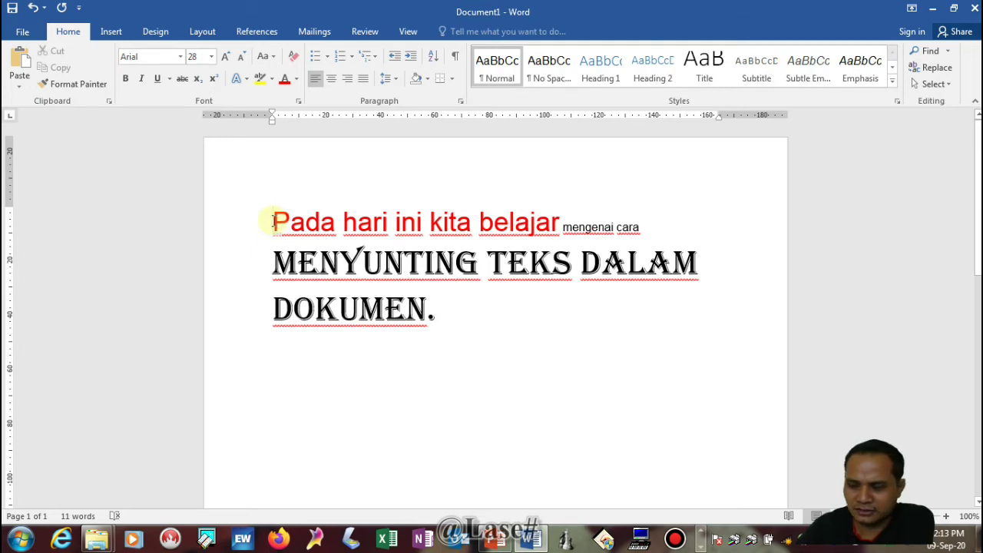
{"action": "left_click_drag", "start_coordinate": [274, 222], "coordinate": [413, 223]}
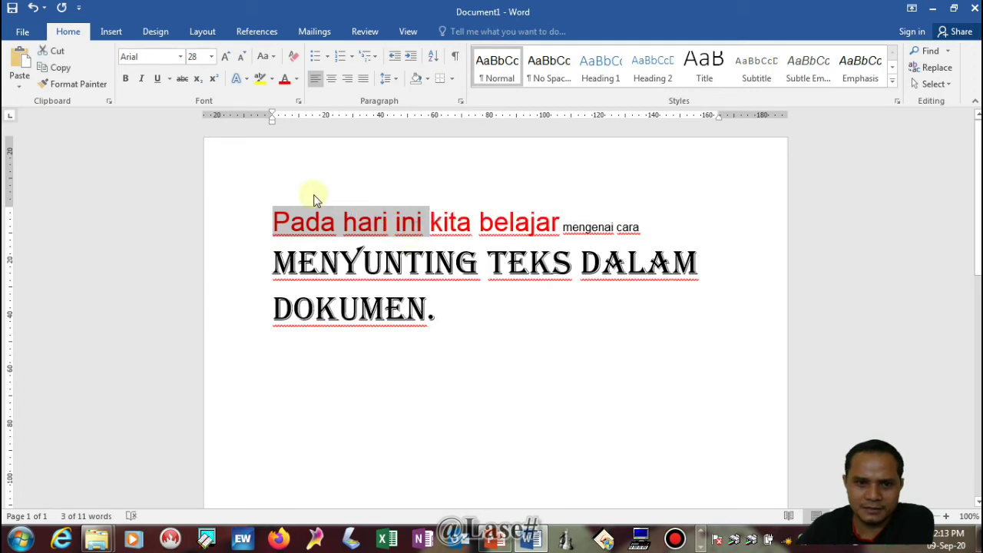
{"action": "left_click", "coordinate": [46, 57]}
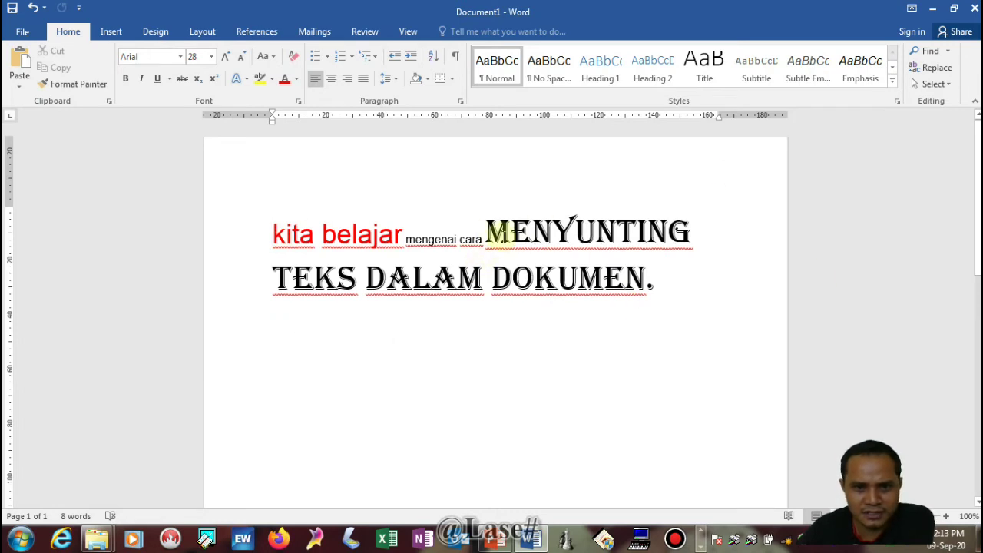
Step: Move the red words "kita belajar" from the start of the sentence to just before "dokumen." and deselect them
{"action": "left_click", "coordinate": [273, 235]}
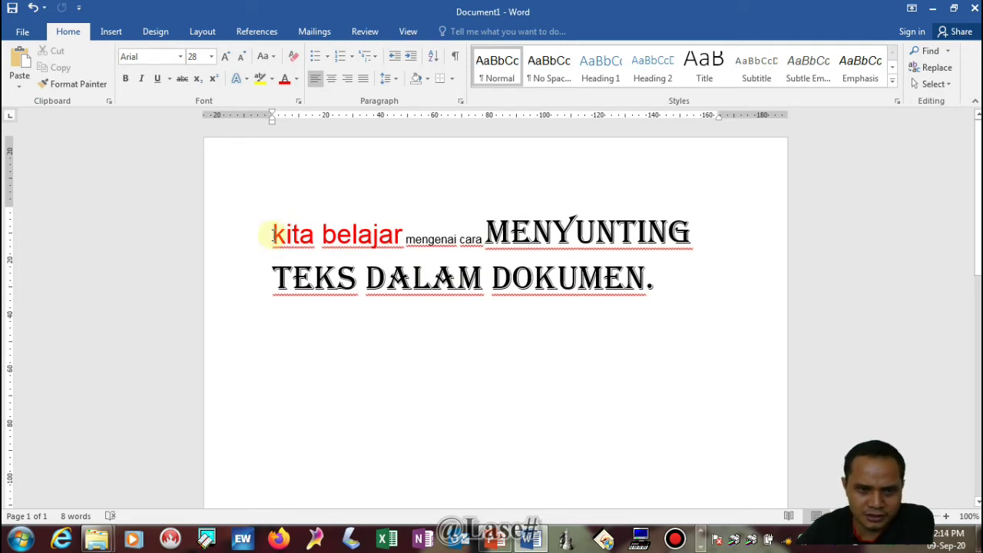
{"action": "left_click_drag", "start_coordinate": [273, 235], "coordinate": [372, 242]}
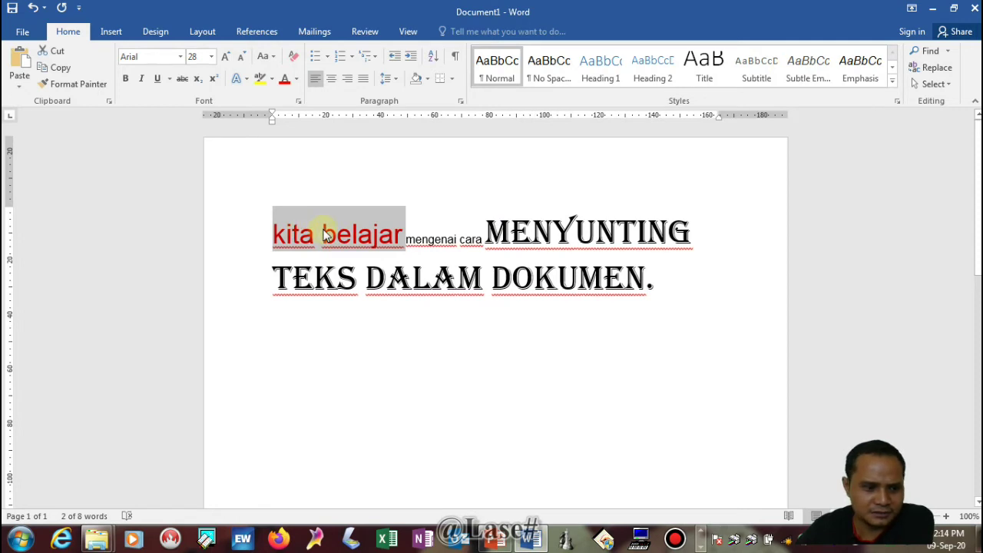
{"action": "left_click_drag", "start_coordinate": [325, 234], "coordinate": [488, 292]}
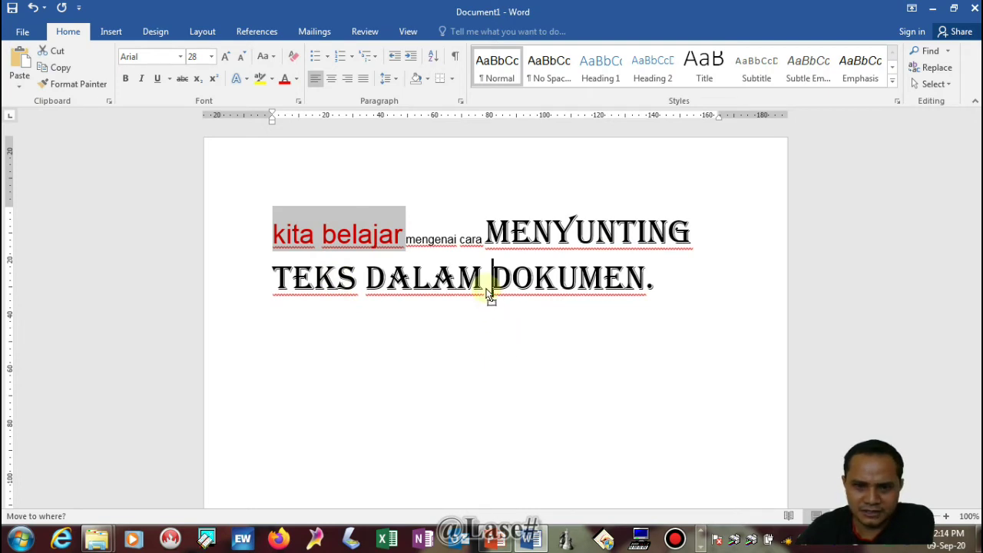
{"action": "left_click_drag", "start_coordinate": [488, 292], "coordinate": [487, 289]}
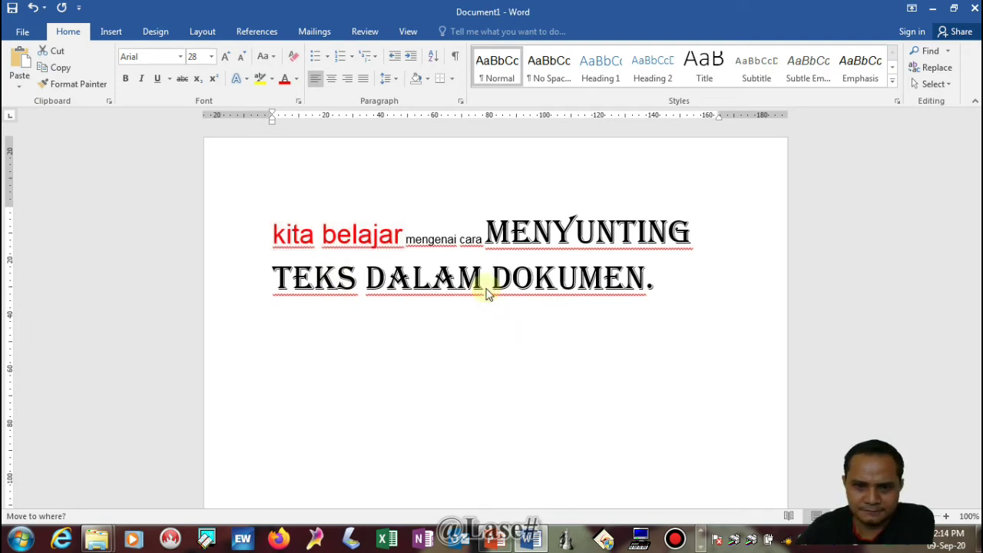
{"action": "left_click", "coordinate": [495, 331]}
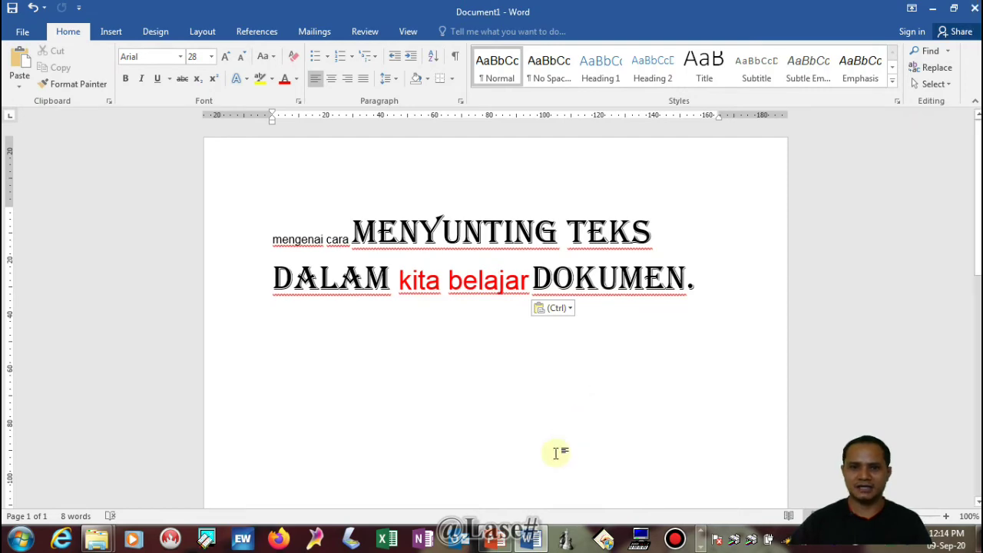
Step: Switch to the PowerPoint presentation TIK KLS 4-6, start its slide show and advance to the points on the second slide
{"action": "left_click", "coordinate": [500, 546]}
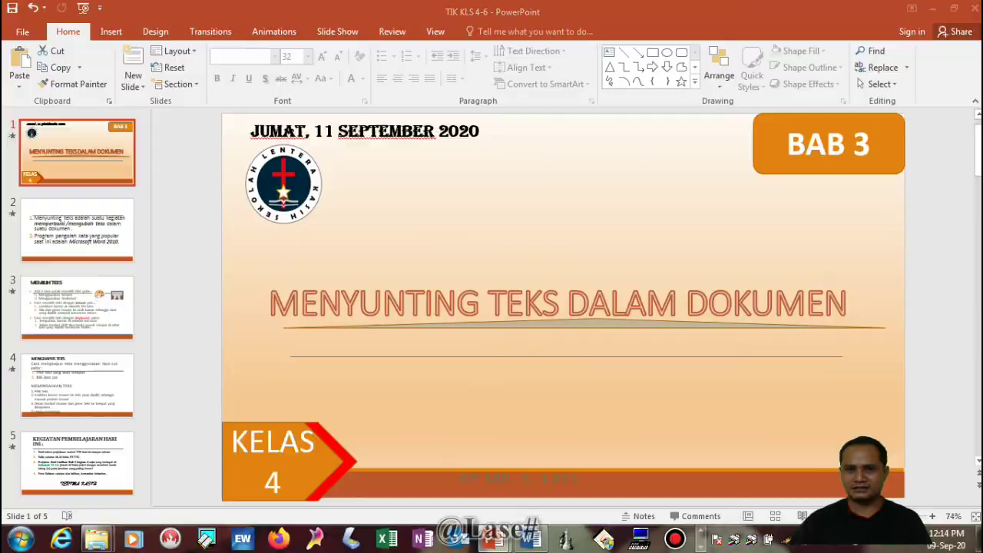
{"action": "key", "text": "F5"}
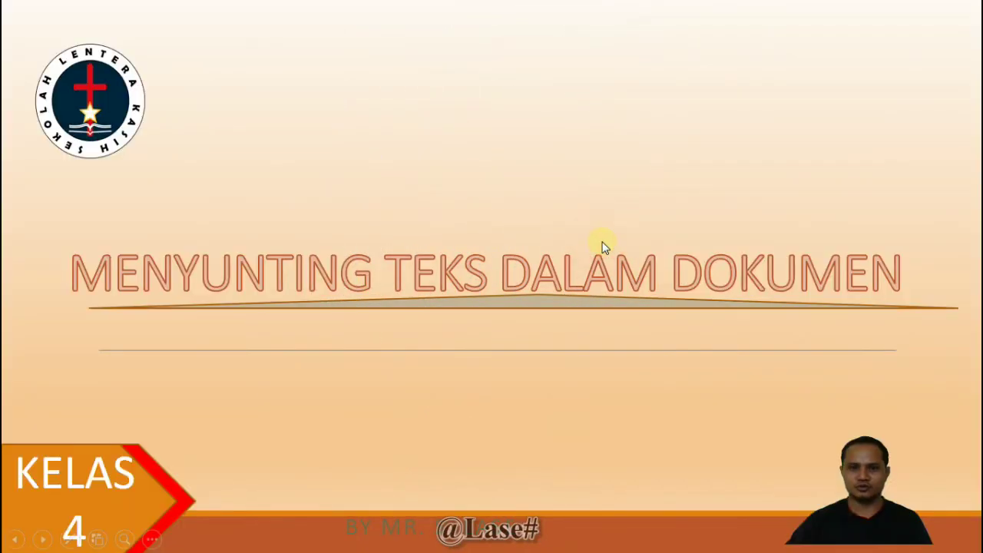
{"action": "left_click", "coordinate": [605, 249]}
{"action": "left_click", "coordinate": [605, 249]}
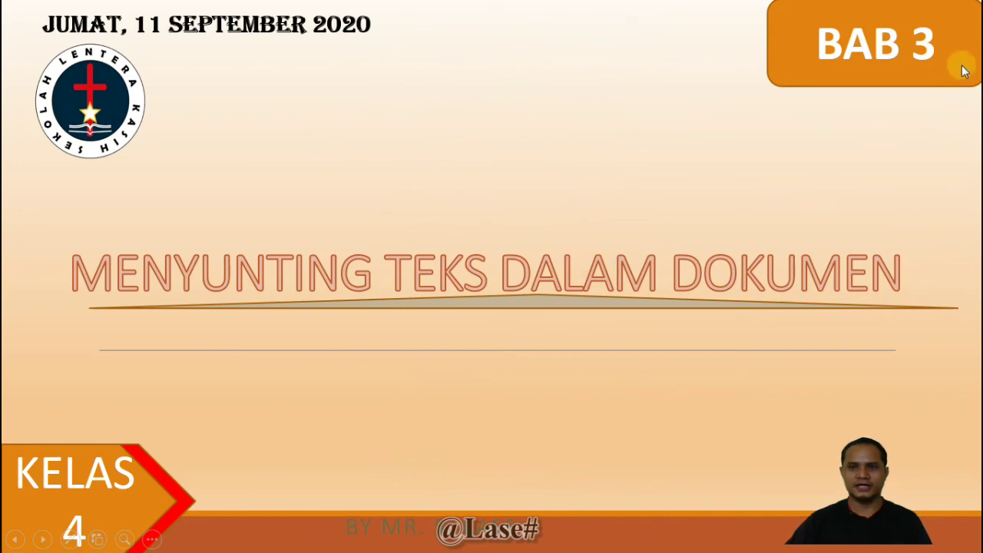
{"action": "left_click", "coordinate": [716, 340]}
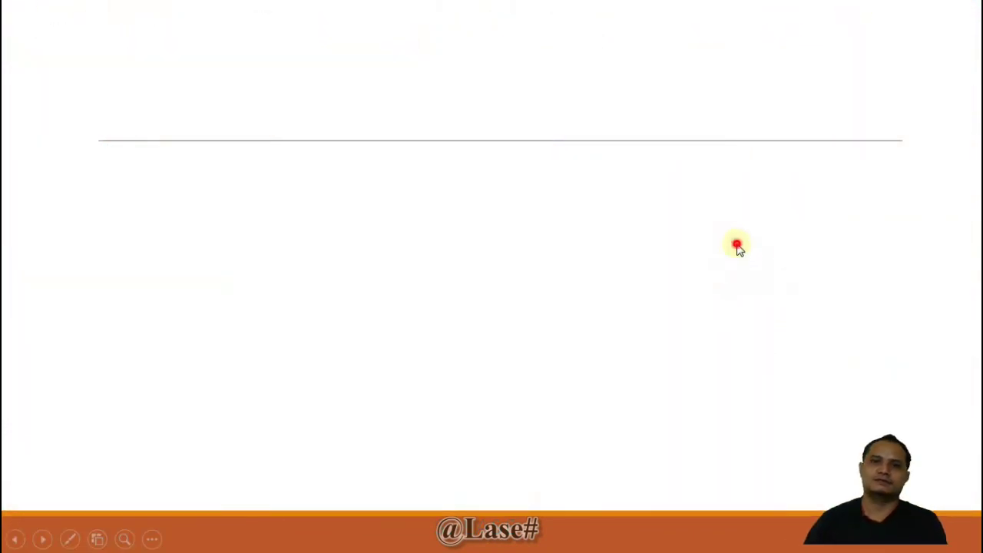
{"action": "left_click", "coordinate": [736, 246]}
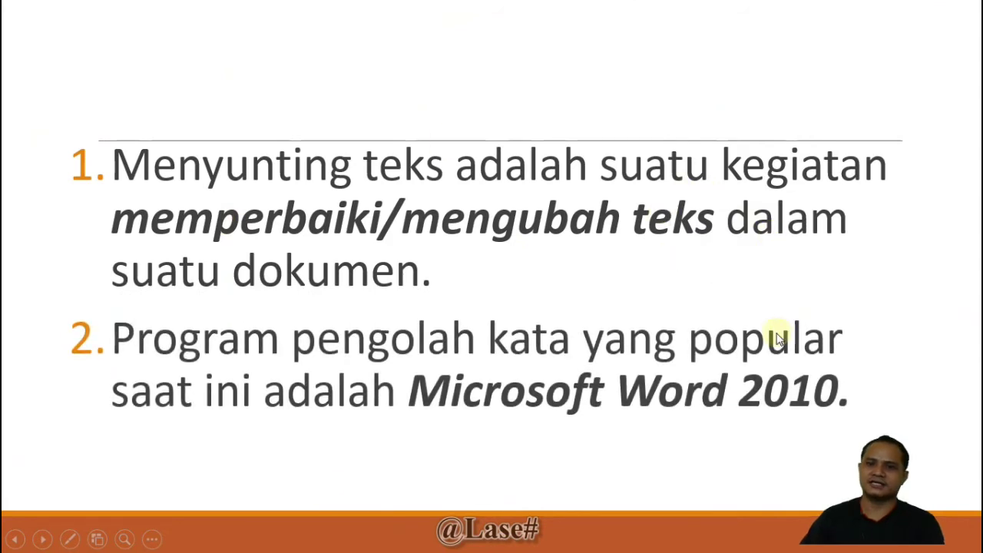